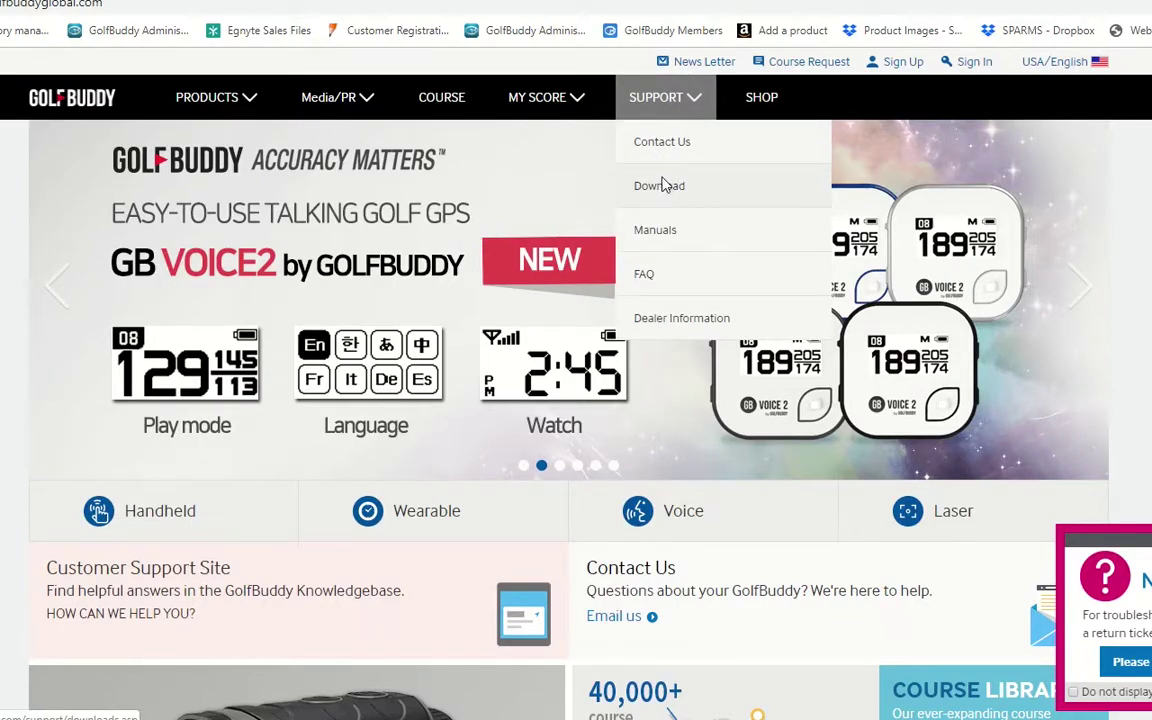
- Open the Download page from the SUPPORT menu on the GolfBuddy website
click(660, 185)
- Scroll down to the Download for Windows section and briefly highlight its heading
scroll(404, 432, down, 1)
scroll(404, 428, down, 2)
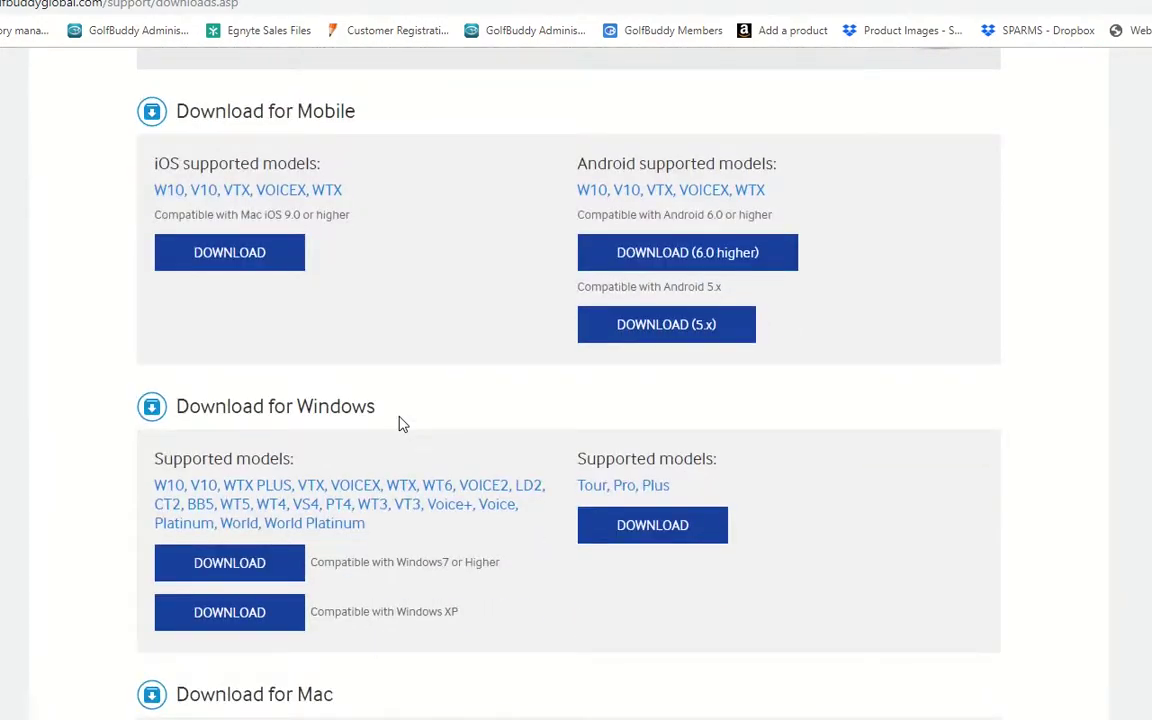
drag(378, 410, 174, 408)
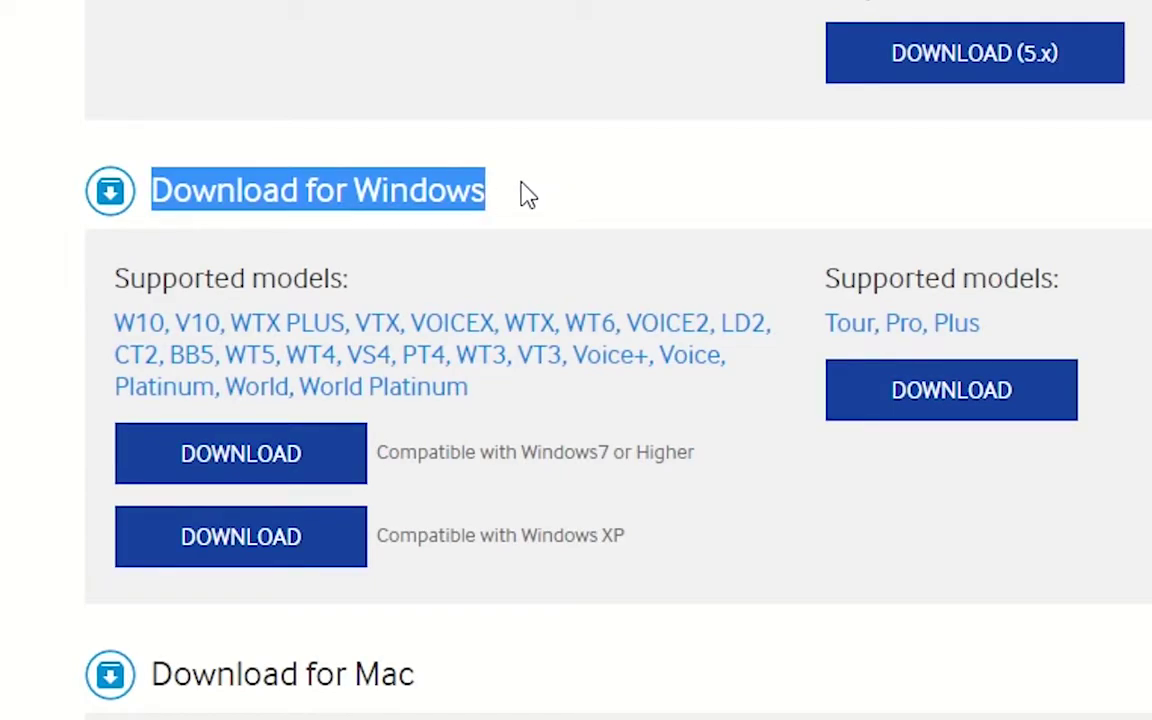
click(470, 178)
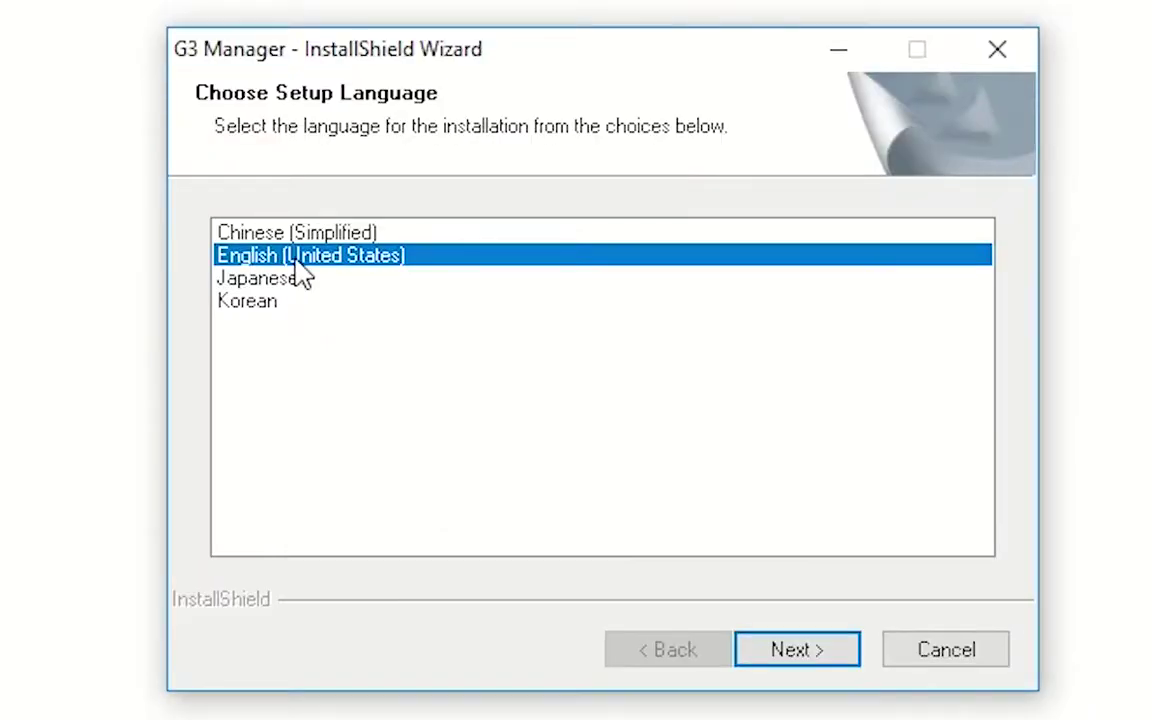
- Install G3 Manager with English (United States) as the setup language and default options
click(723, 492)
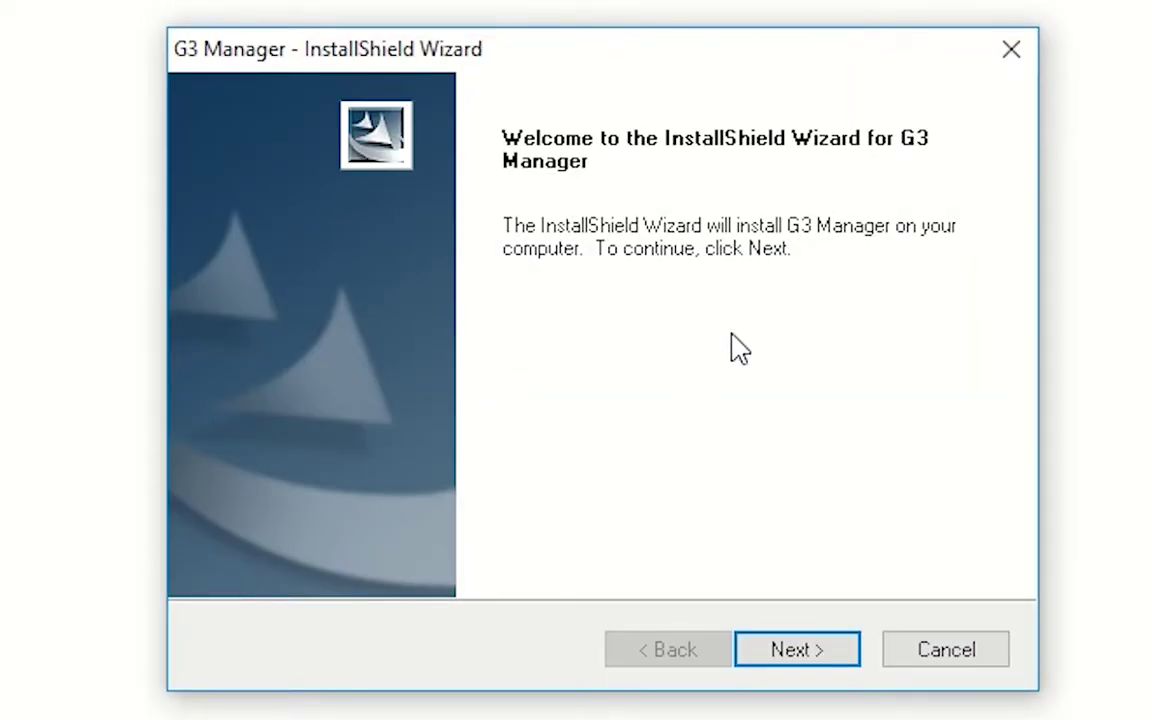
click(810, 657)
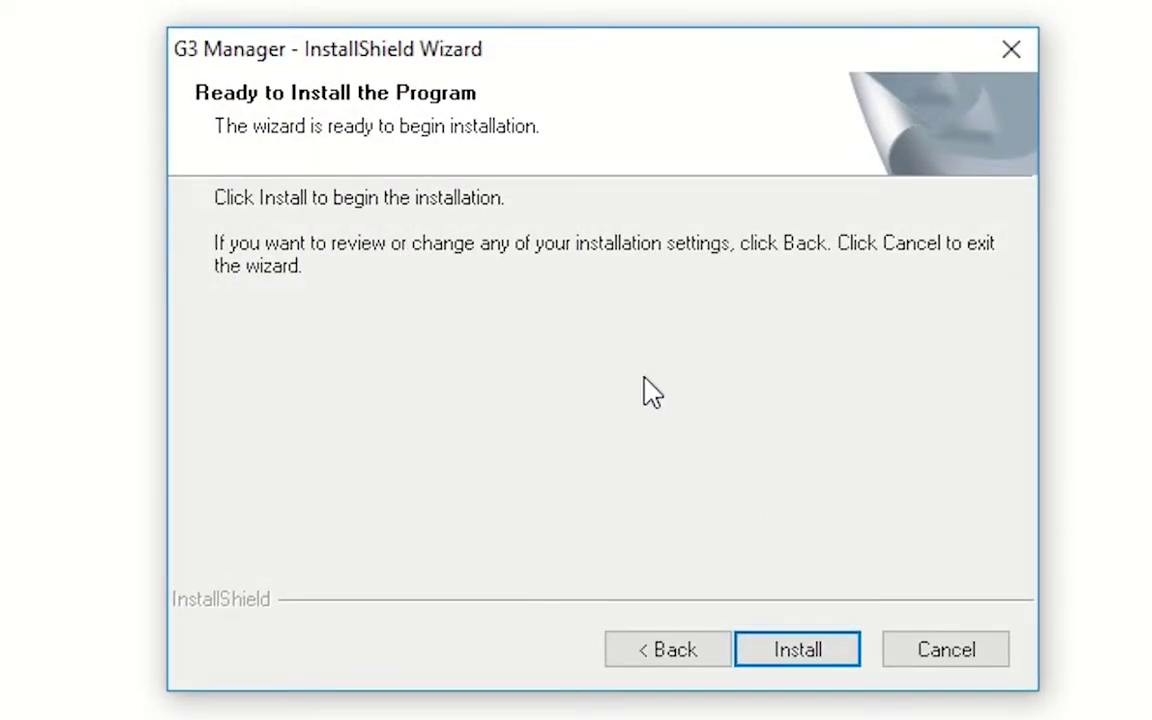
click(797, 665)
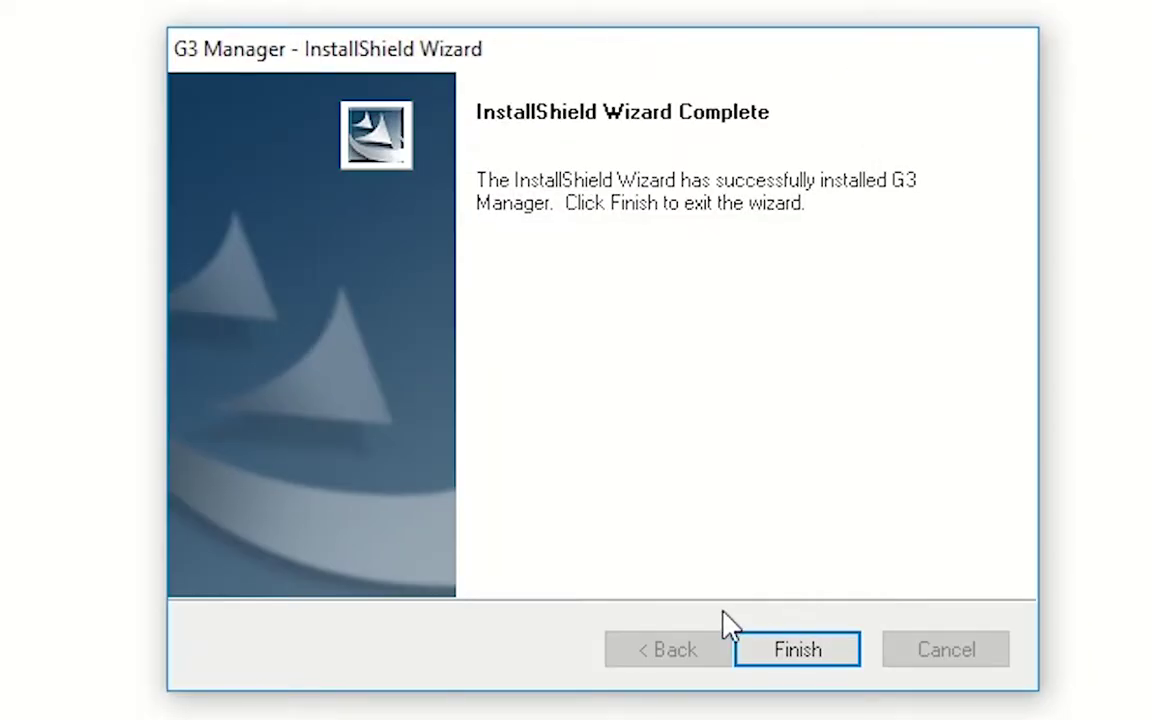
click(795, 651)
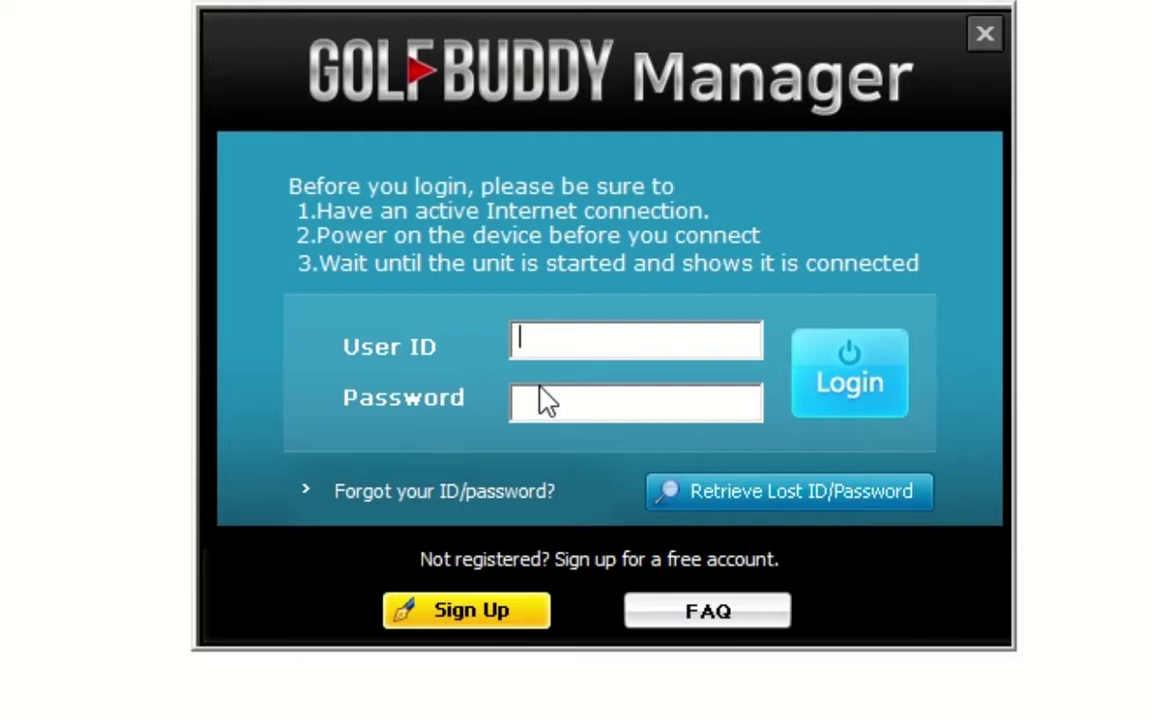
- Log in as golfbuddyca with the password and dismiss the admin-user notice
text(go)
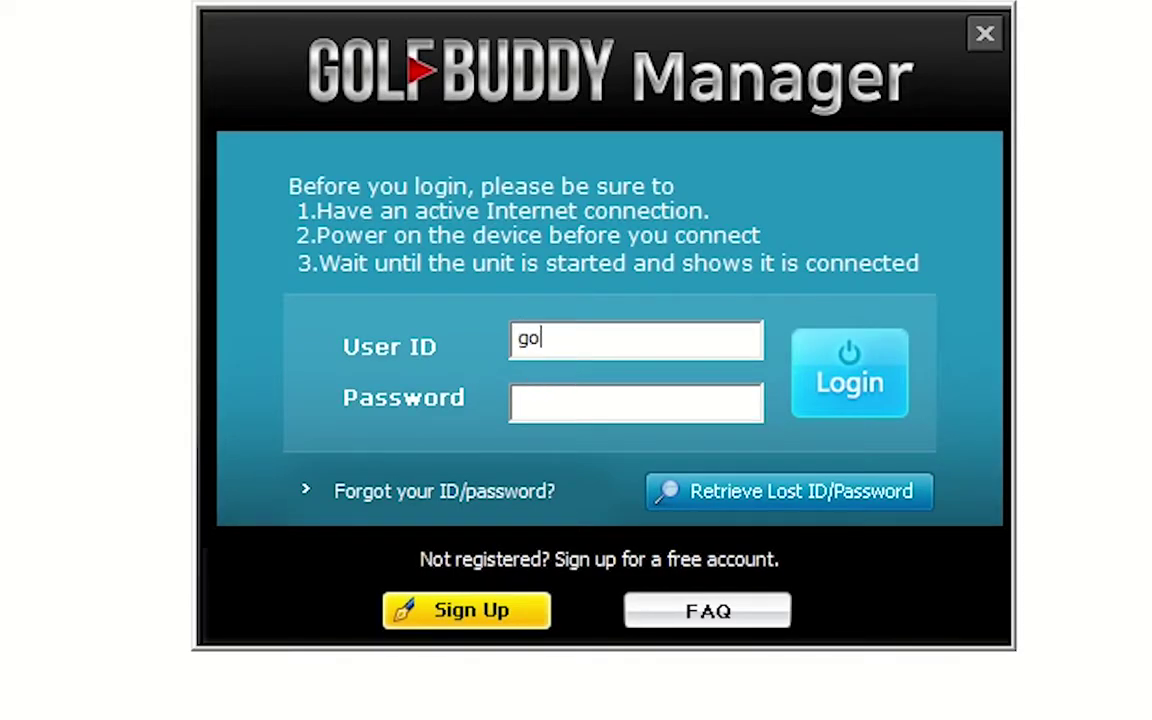
text(lfbuddyca)
key(Tab)
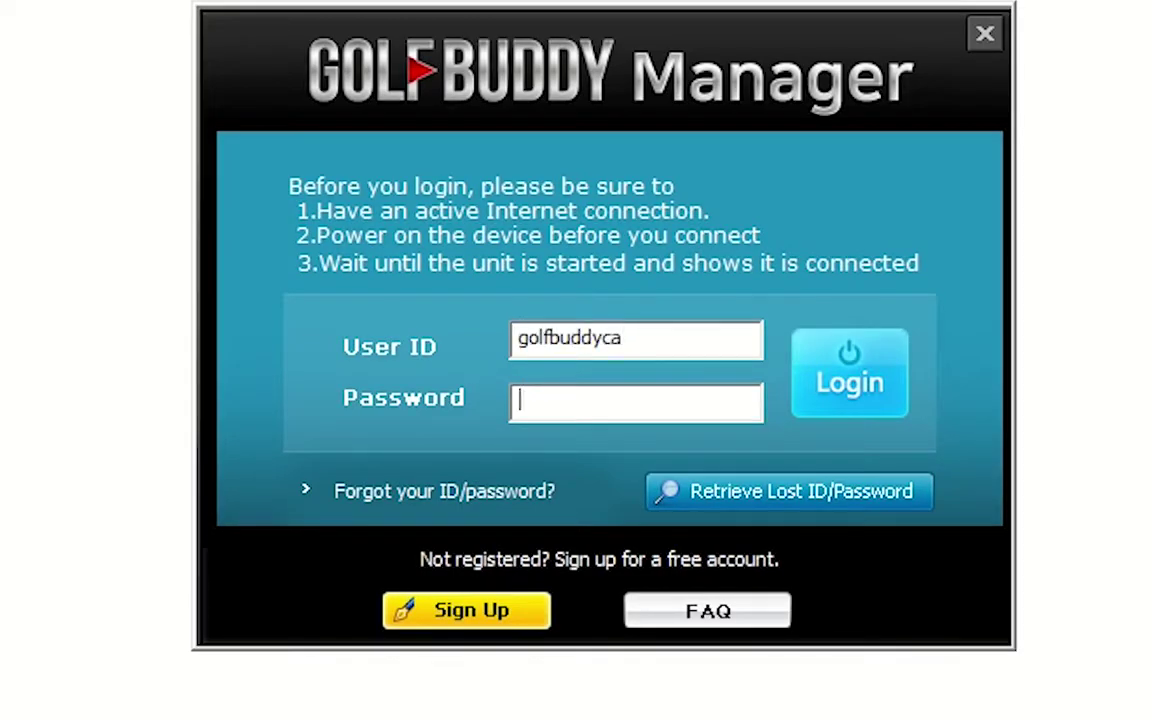
text(*****)
click(890, 383)
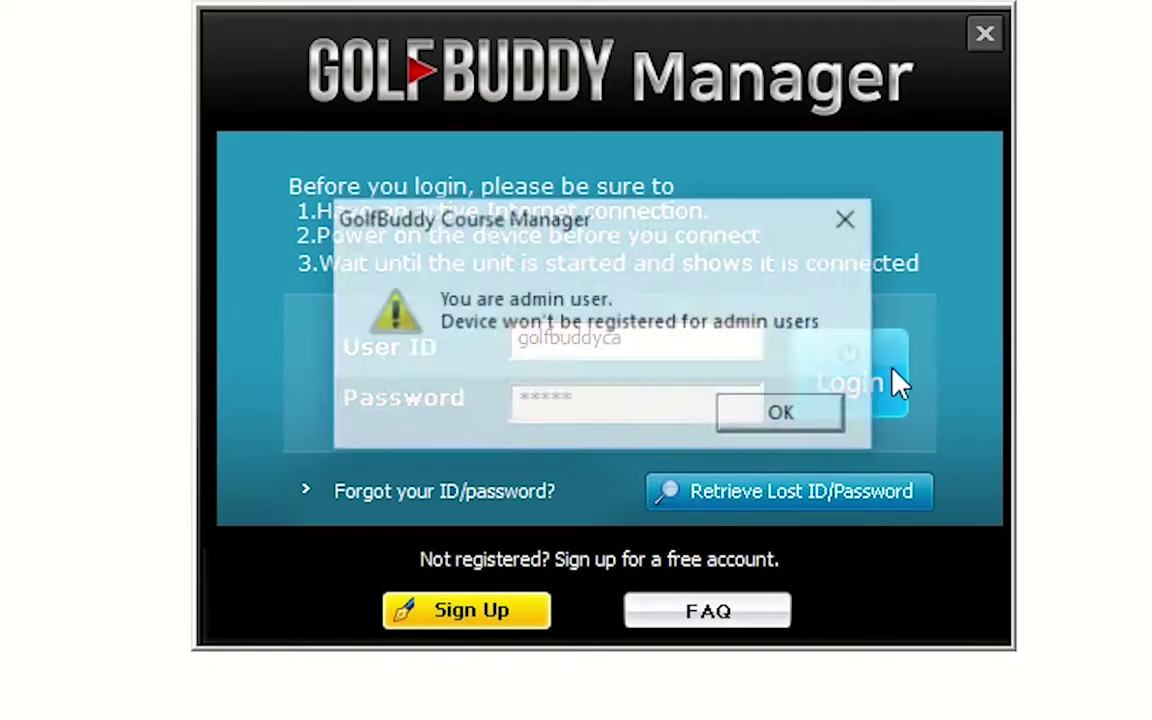
click(790, 412)
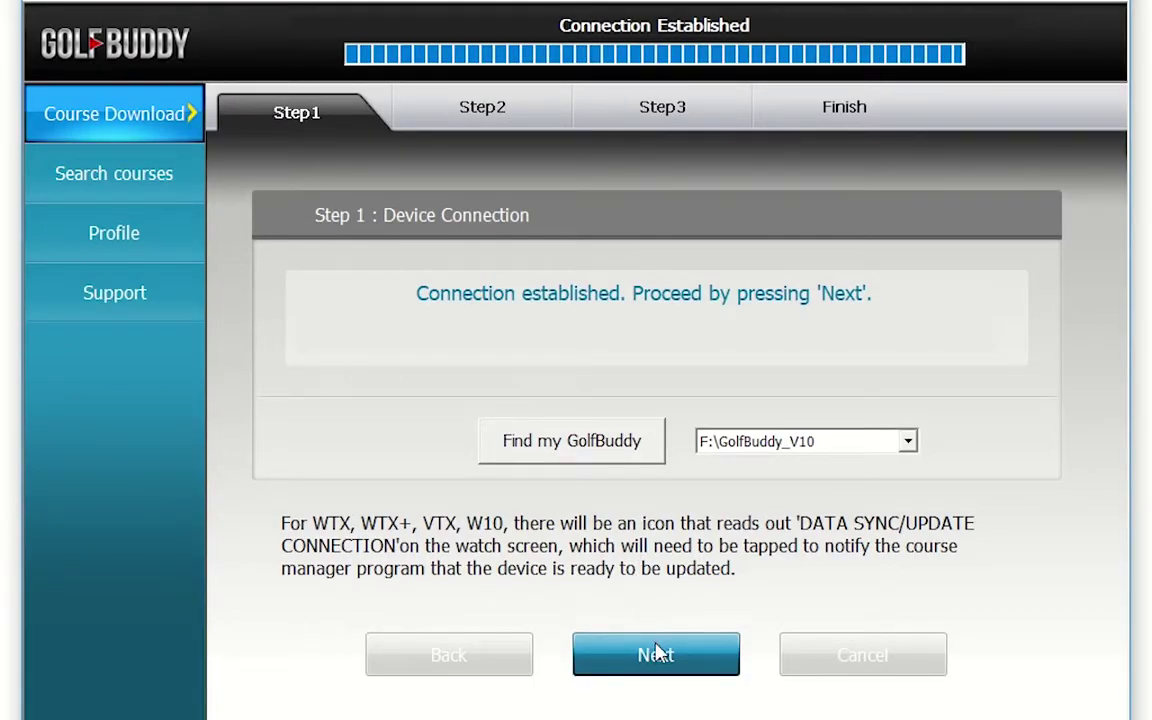
- Move past Step 1 and install the new firmware on the GolfBuddy_V10 device
click(655, 655)
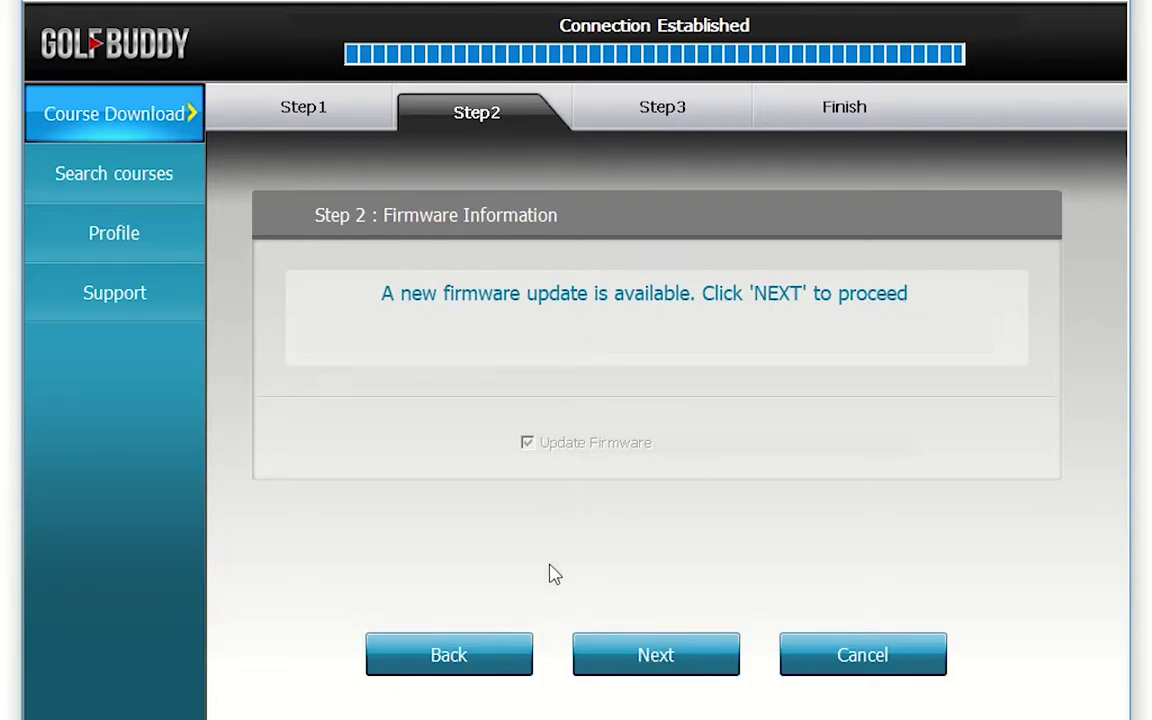
click(655, 655)
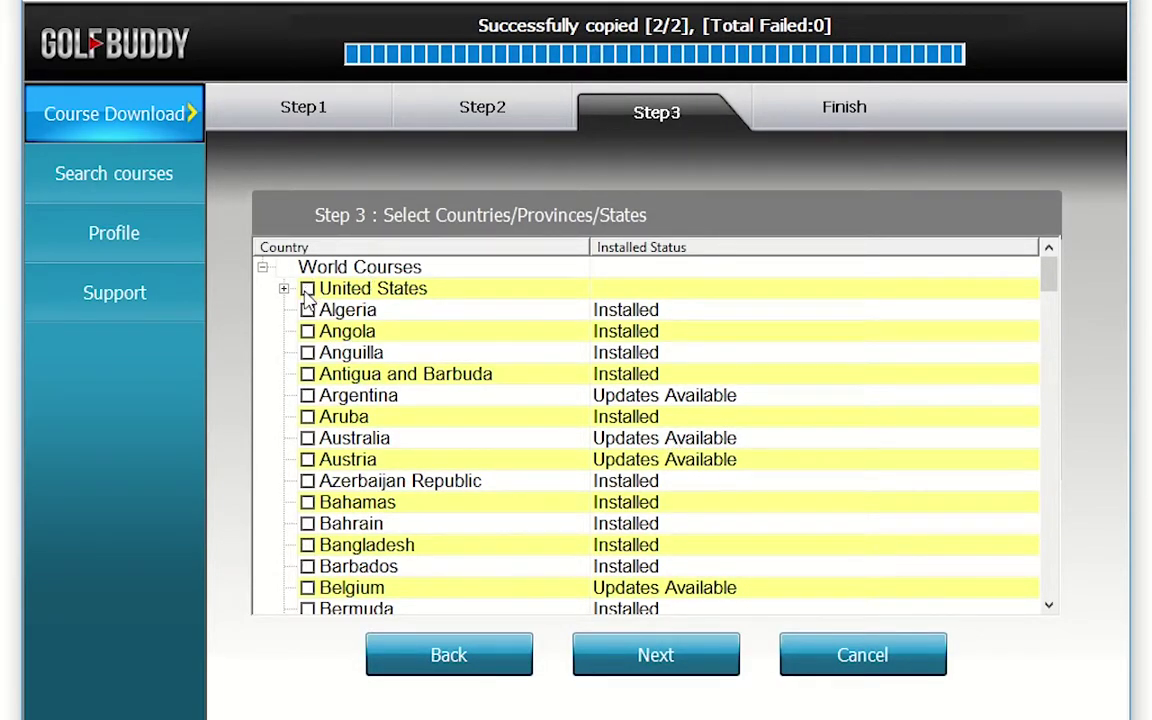
- Select only California (CA) and download all its courses, overwriting existing ones
click(307, 288)
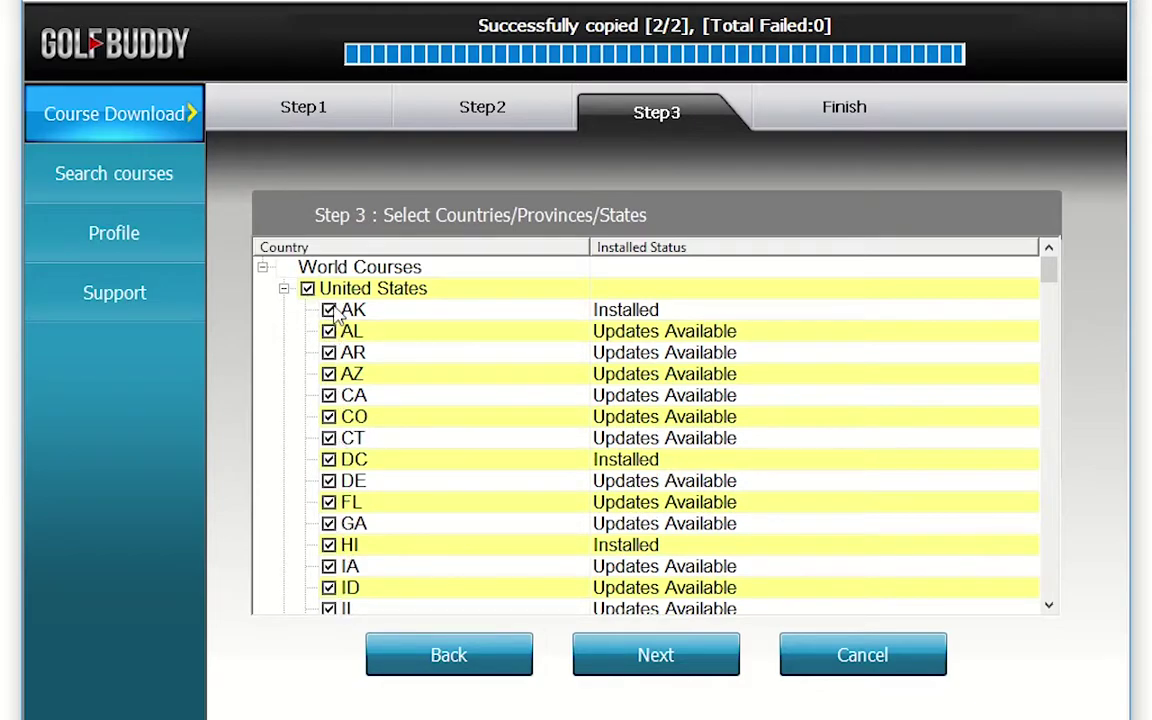
click(307, 288)
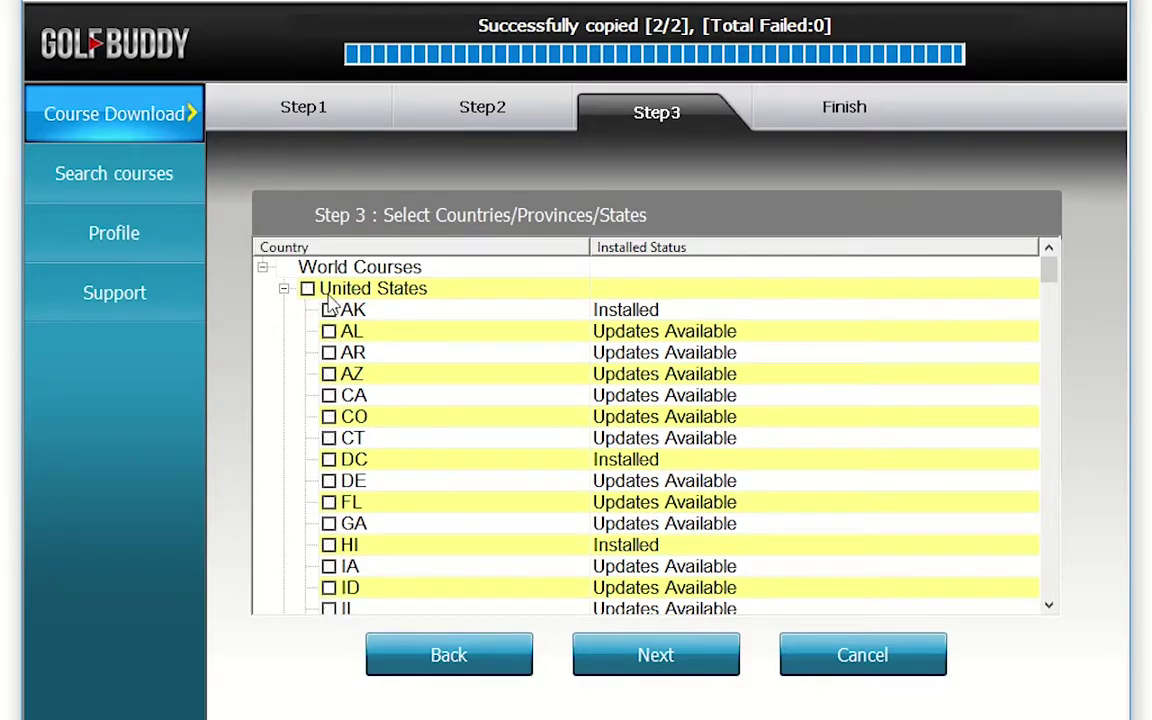
click(329, 395)
click(660, 650)
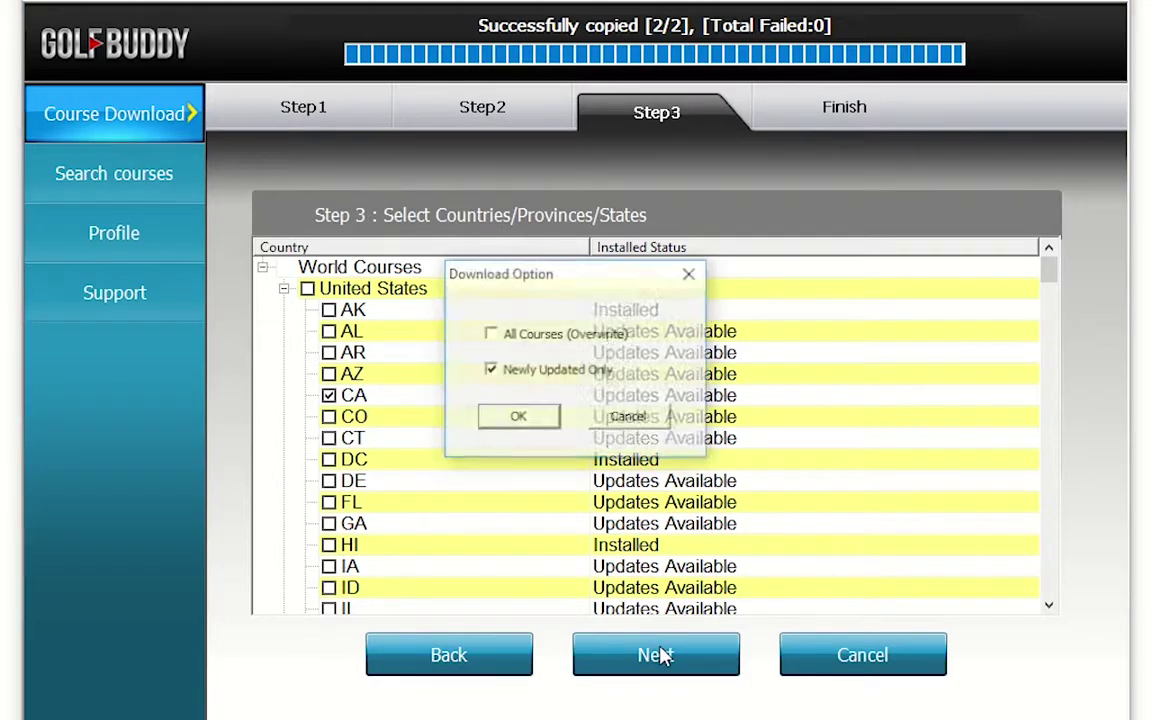
click(492, 336)
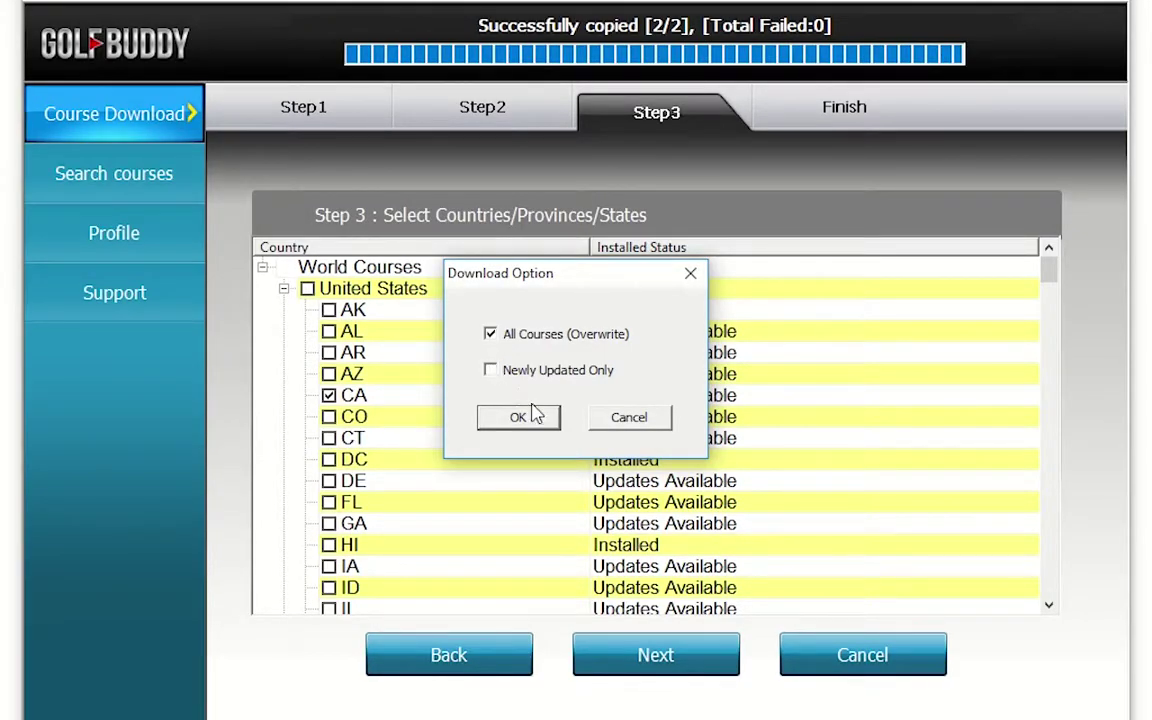
click(533, 416)
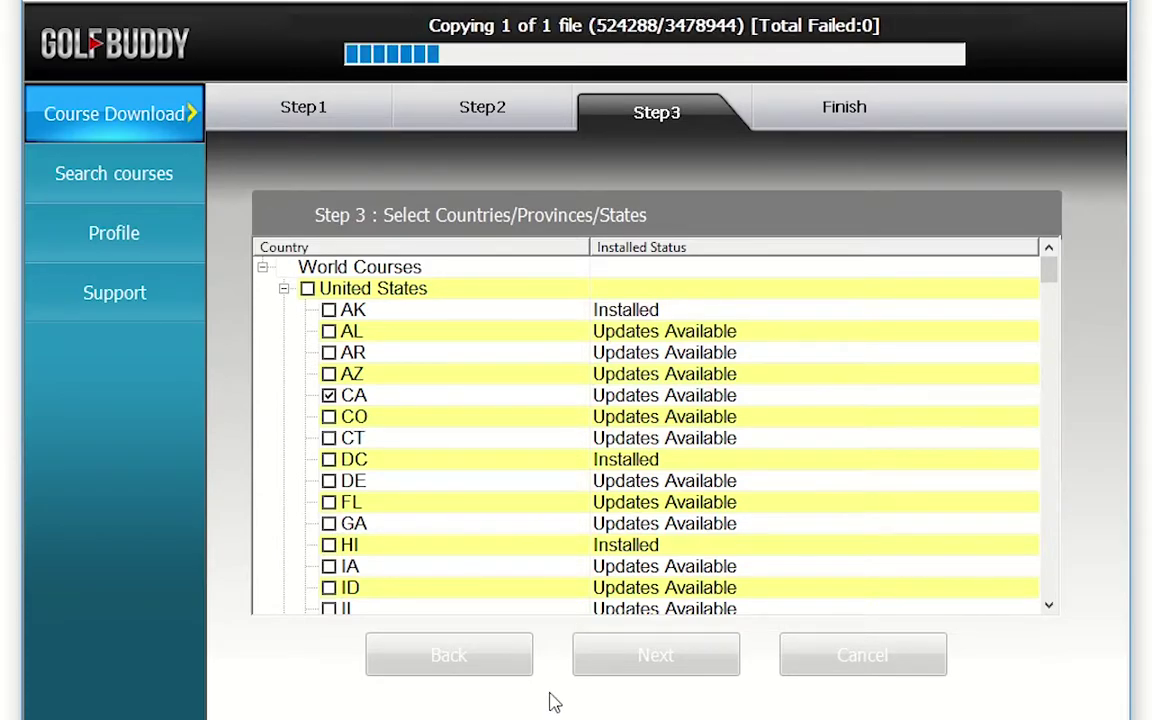